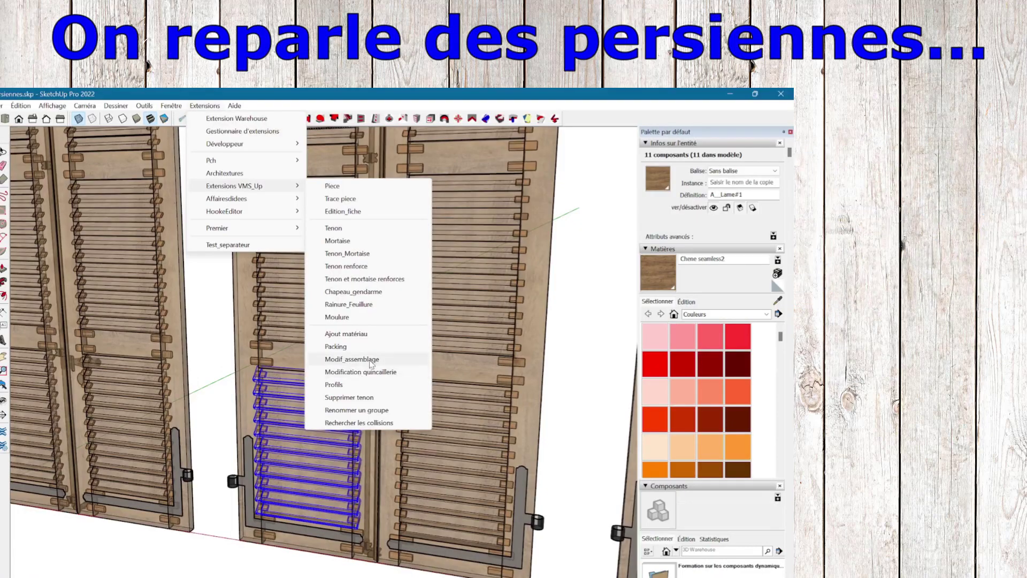
# Orbit slightly around the three shutter pairs to adjust the view
pyautogui.click(371, 363)
pyautogui.press('Return')
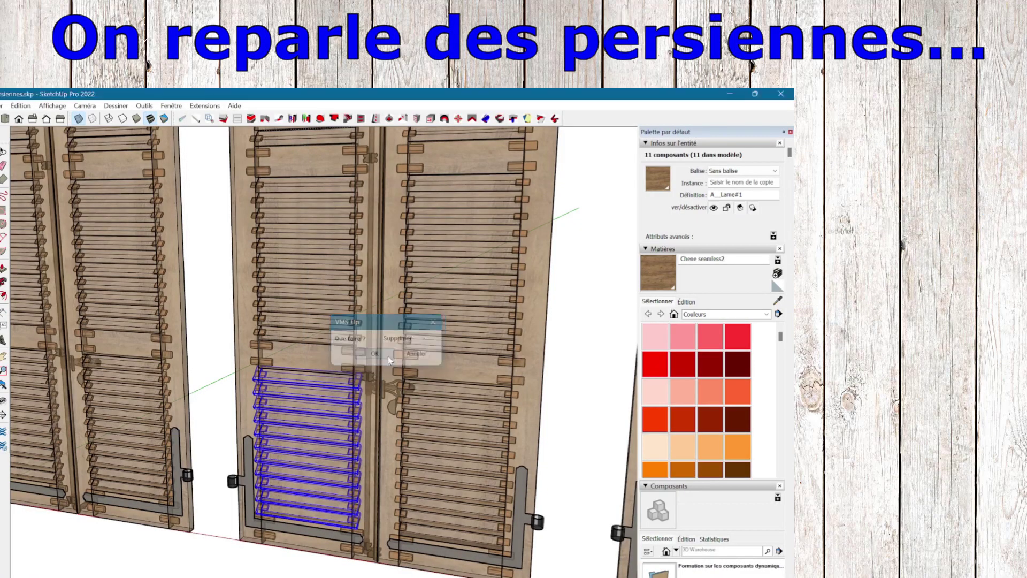
pyautogui.scroll(5, 311, 443)
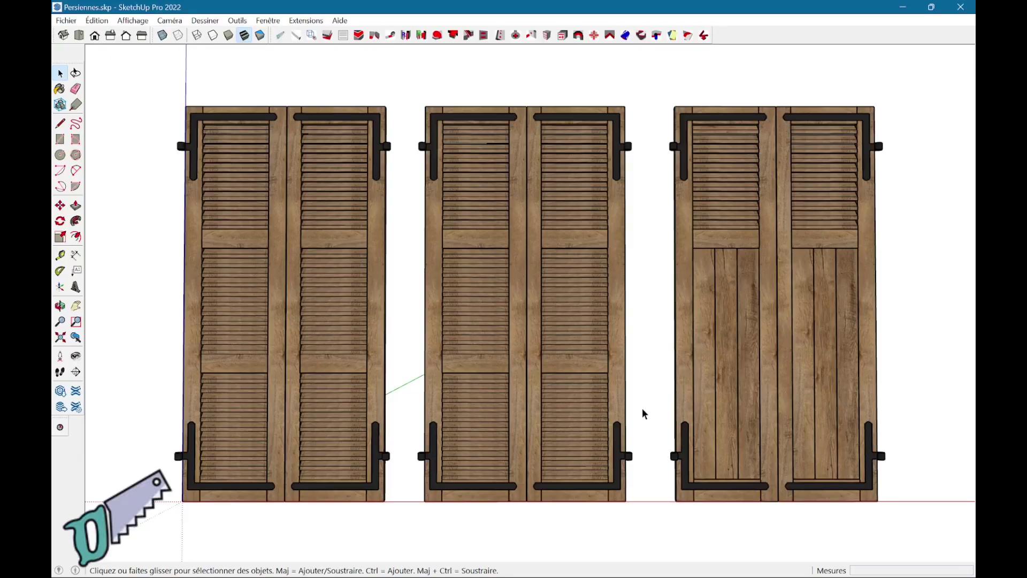
pyautogui.moveTo(645, 413); pyautogui.dragTo(672, 420, button='middle')
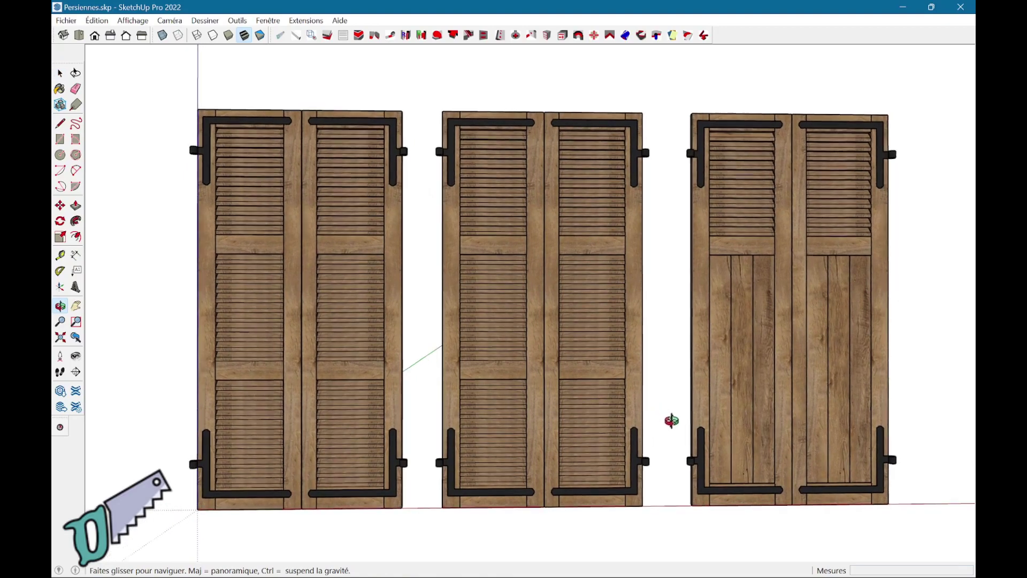
pyautogui.moveTo(672, 420); pyautogui.dragTo(644, 424)
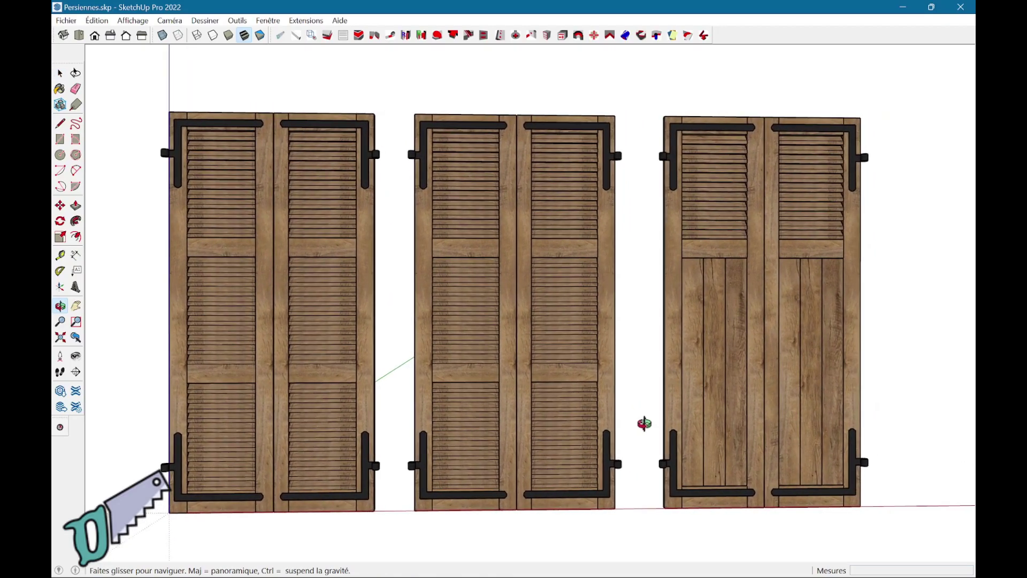
pyautogui.press('space')
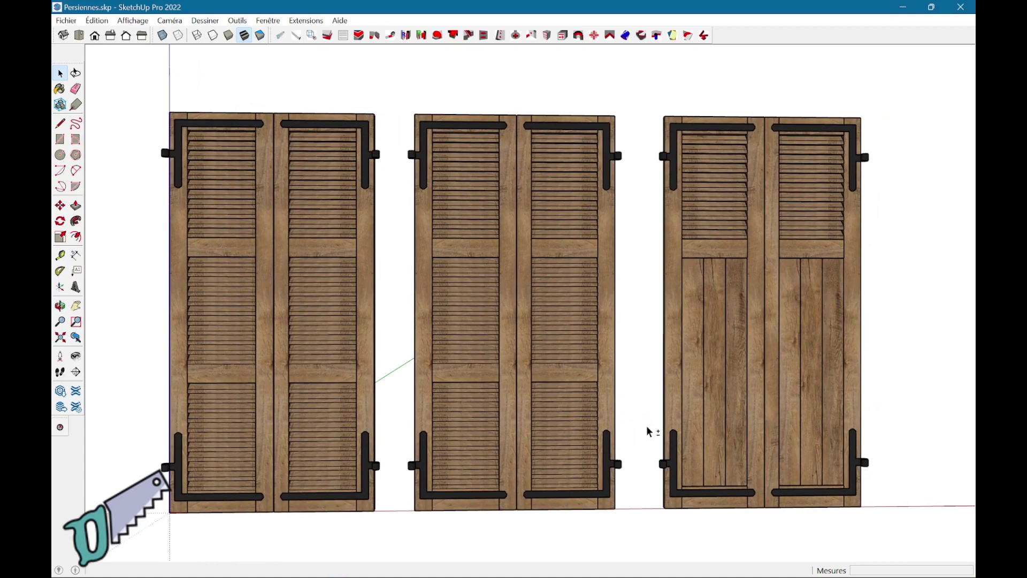
# Bring the shutters to a near-frontal view and switch on X-ray mode
pyautogui.moveTo(853, 421)
pyautogui.mouseDown(button='middle')
pyautogui.moveTo(324, 456)
pyautogui.moveTo(311, 423)
pyautogui.mouseUp(button='middle')
pyautogui.press('o')
pyautogui.moveTo(310, 423)
pyautogui.mouseDown()
pyautogui.moveTo(298, 391)
pyautogui.moveTo(935, 378)
pyautogui.moveTo(717, 408)
pyautogui.mouseUp()
pyautogui.press('space')
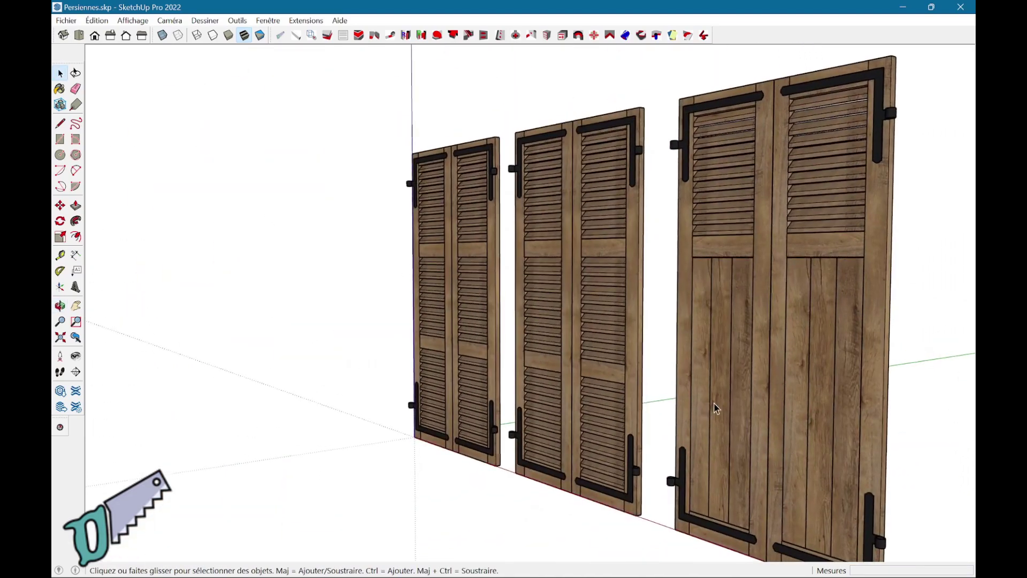
pyautogui.moveTo(793, 402)
pyautogui.mouseDown(button='middle')
pyautogui.moveTo(718, 395)
pyautogui.moveTo(926, 367)
pyautogui.moveTo(610, 394)
pyautogui.moveTo(681, 390)
pyautogui.moveTo(640, 441)
pyautogui.mouseUp(button='middle')
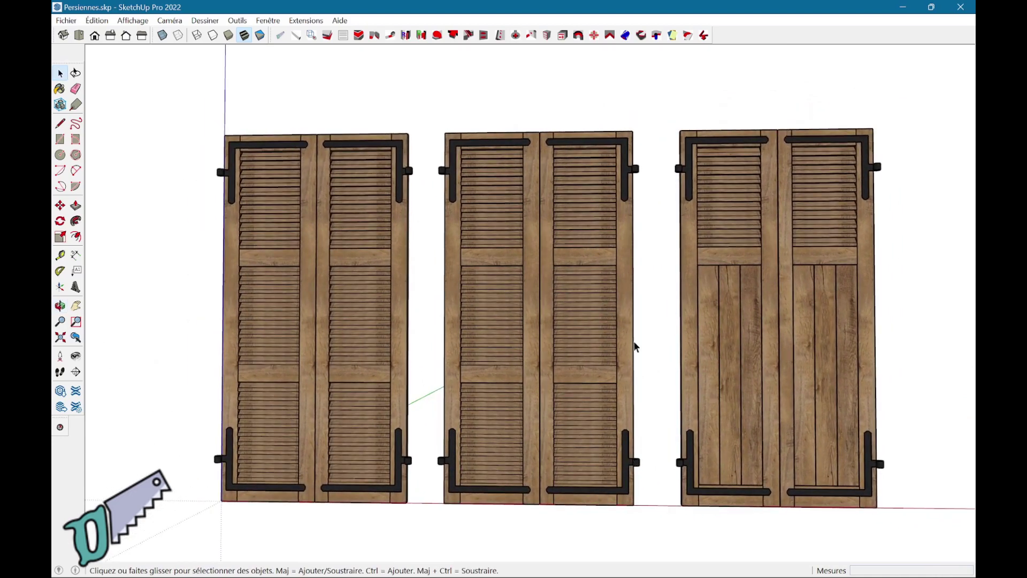
pyautogui.moveTo(614, 388)
pyautogui.mouseDown(button='middle')
pyautogui.moveTo(594, 376)
pyautogui.moveTo(631, 394)
pyautogui.moveTo(611, 416)
pyautogui.mouseUp(button='middle')
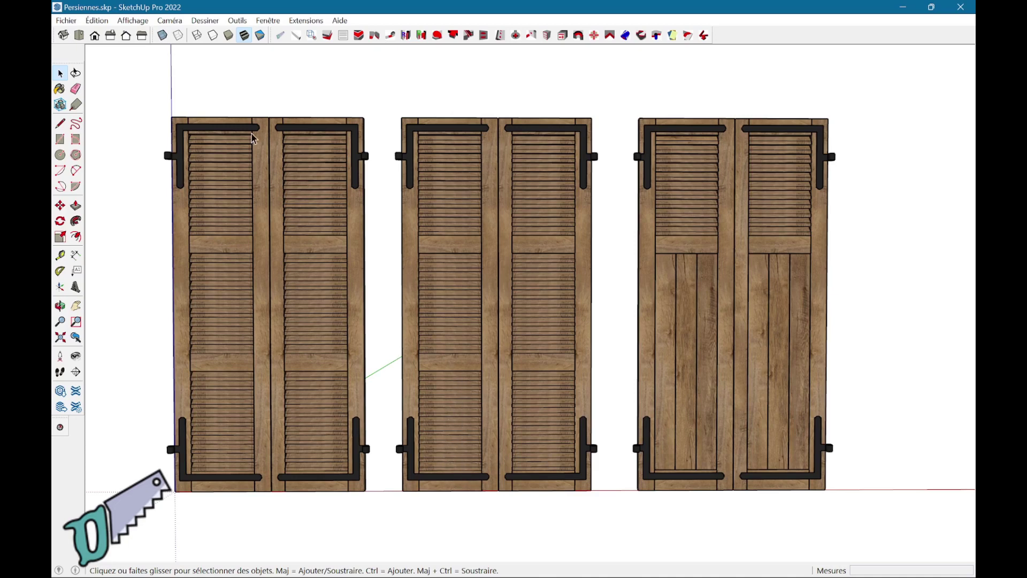
pyautogui.click(162, 35)
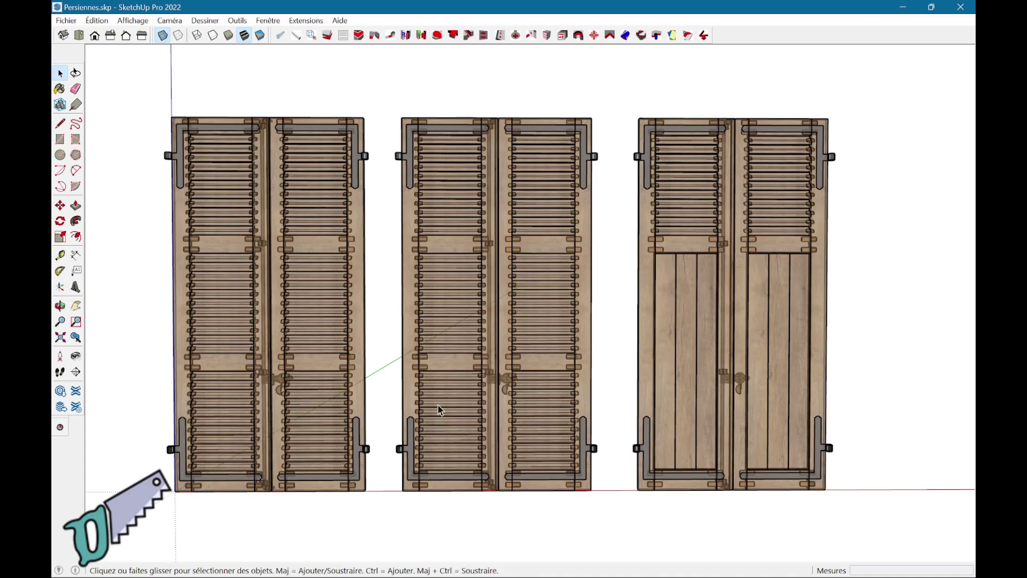
# Make the left leaf's eleven lowest slats a unique component, A__Lame#1
pyautogui.scroll(2, 431, 527)
pyautogui.scroll(2, 431, 528)
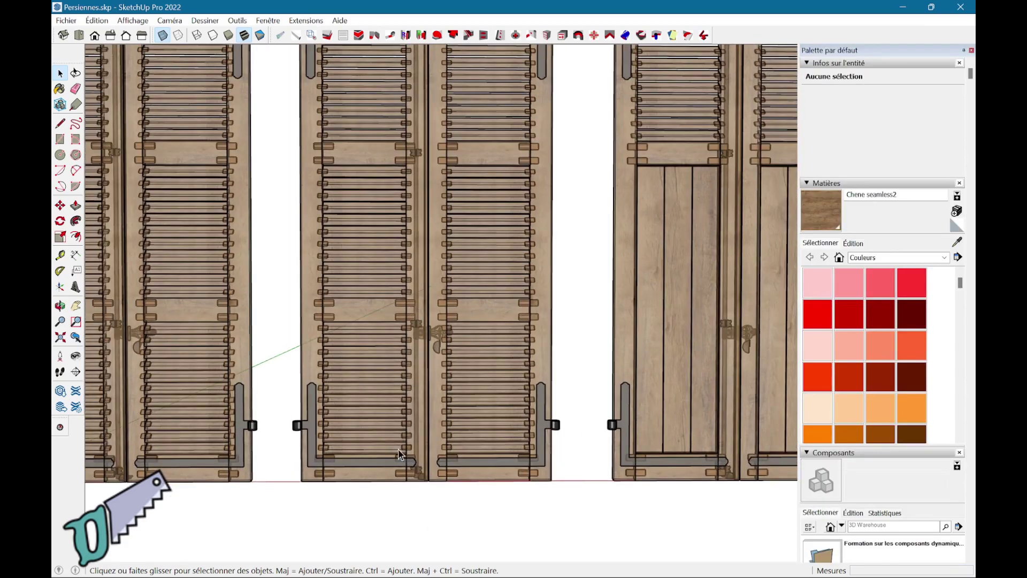
pyautogui.click(399, 454)
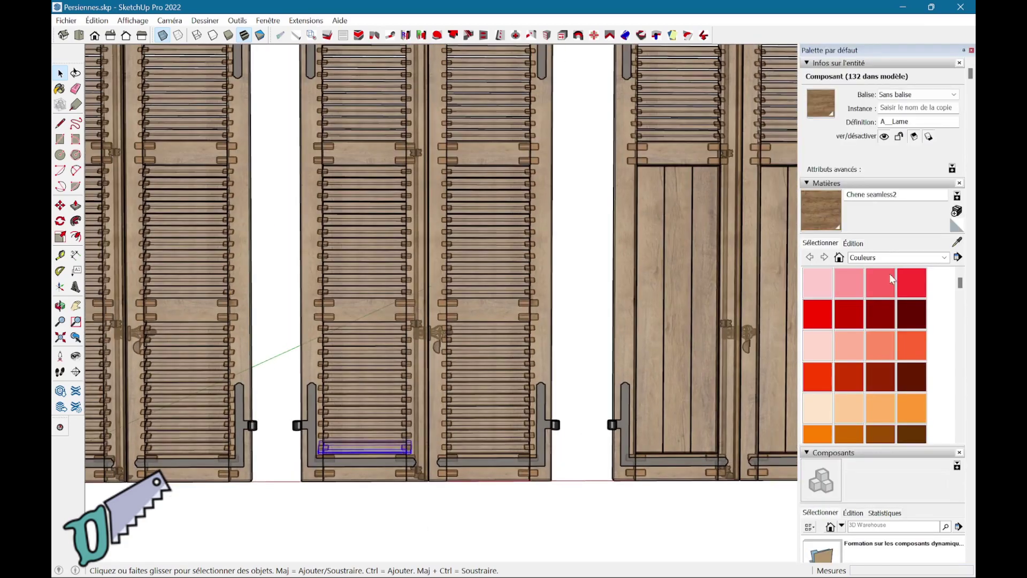
pyautogui.click(560, 526)
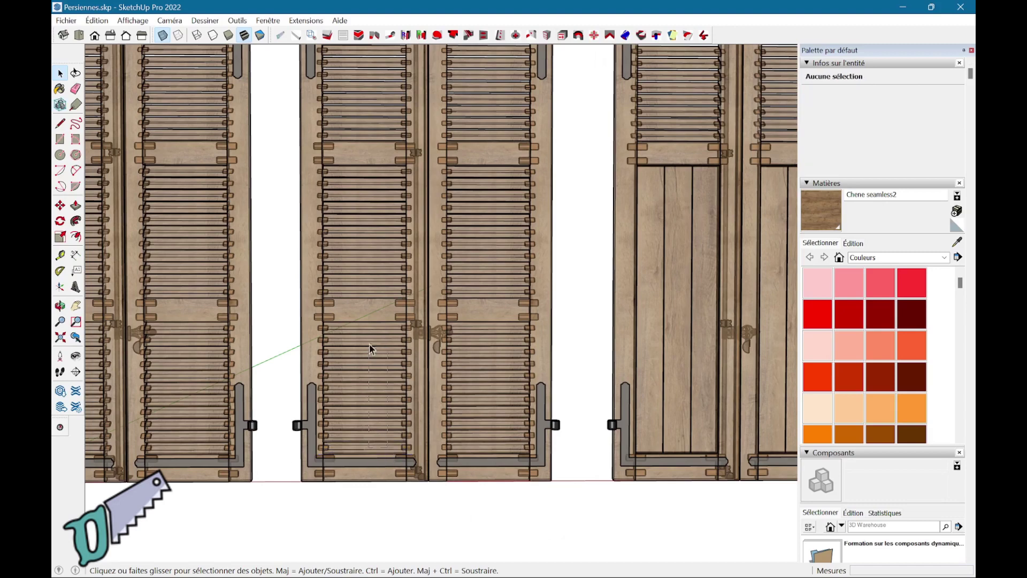
pyautogui.moveTo(361, 330); pyautogui.dragTo(360, 331)
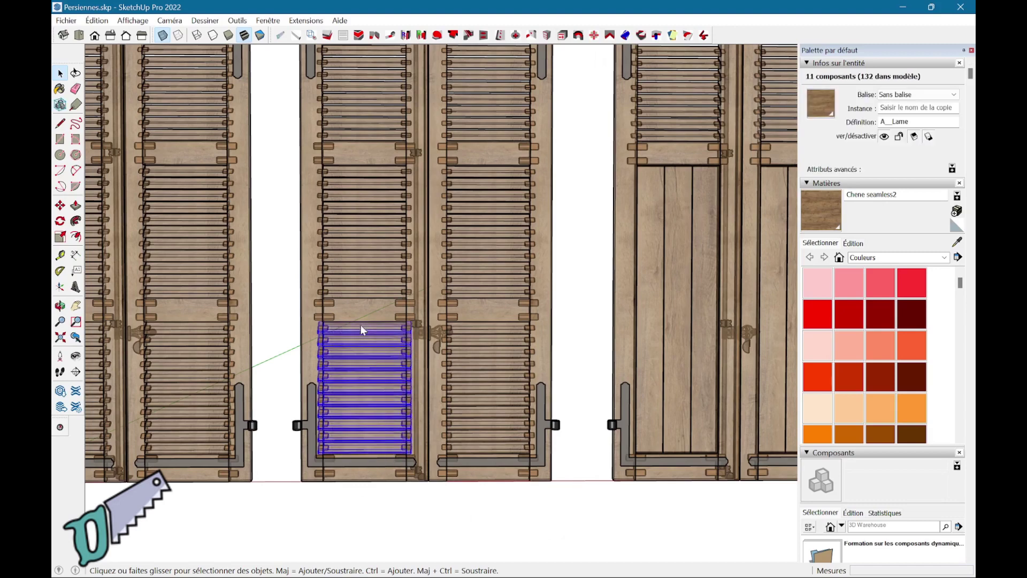
pyautogui.rightClick(362, 331)
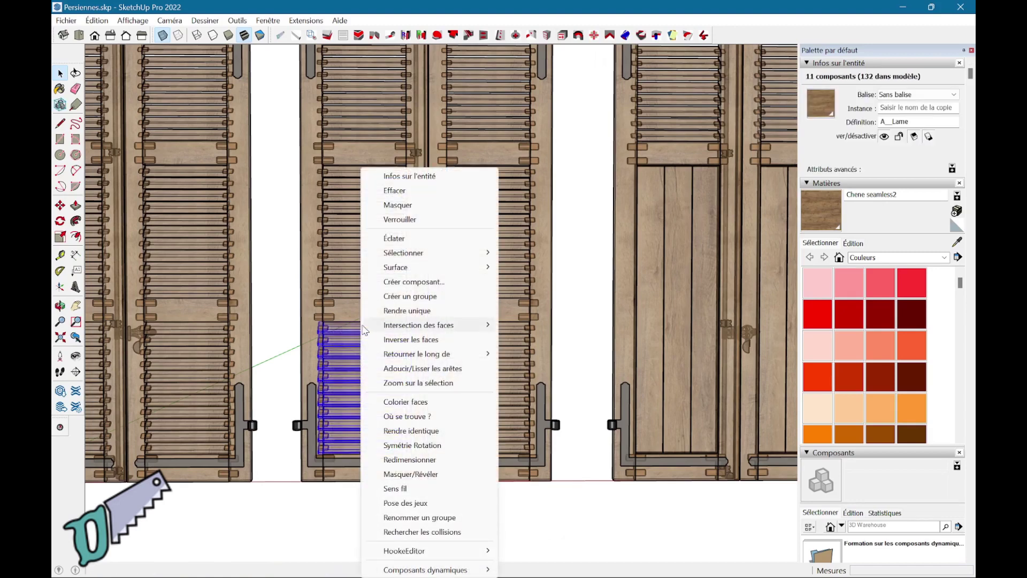
pyautogui.click(416, 315)
pyautogui.scroll(2, 403, 412)
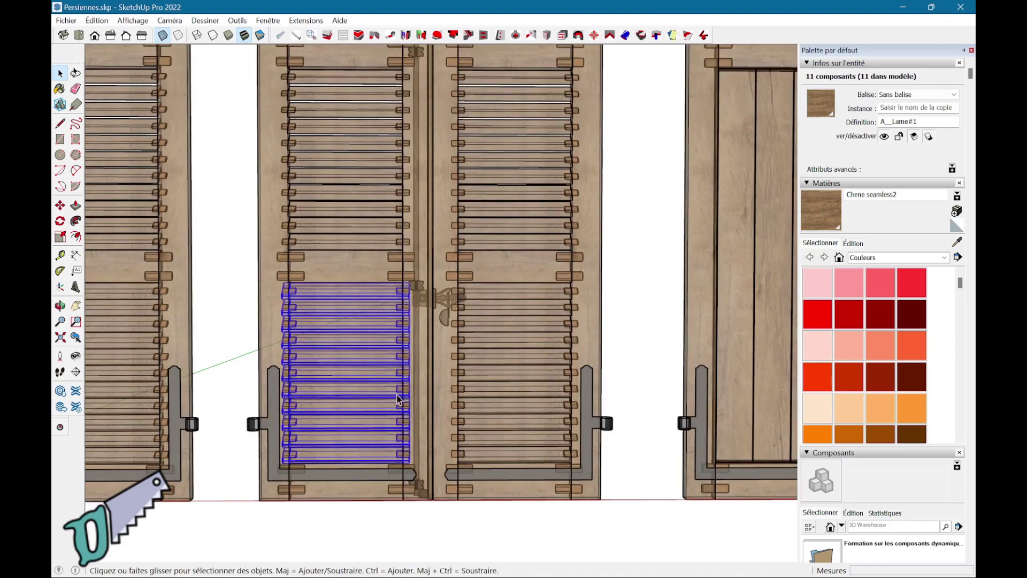
pyautogui.moveTo(396, 399)
pyautogui.mouseDown(button='middle')
pyautogui.moveTo(450, 386)
pyautogui.moveTo(481, 407)
pyautogui.moveTo(419, 448)
pyautogui.moveTo(394, 482)
pyautogui.moveTo(406, 176)
pyautogui.mouseUp(button='middle')
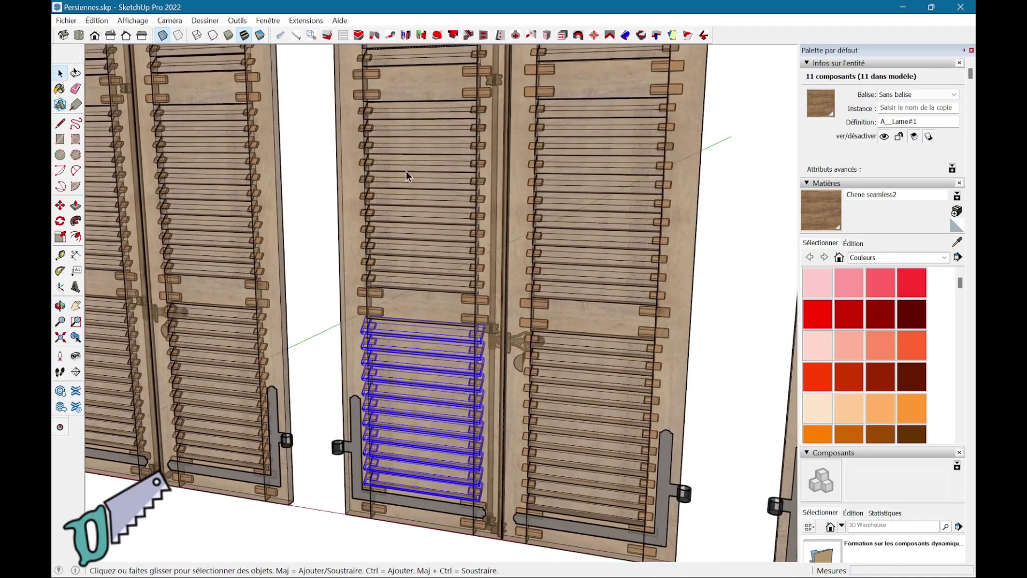
pyautogui.click(306, 20)
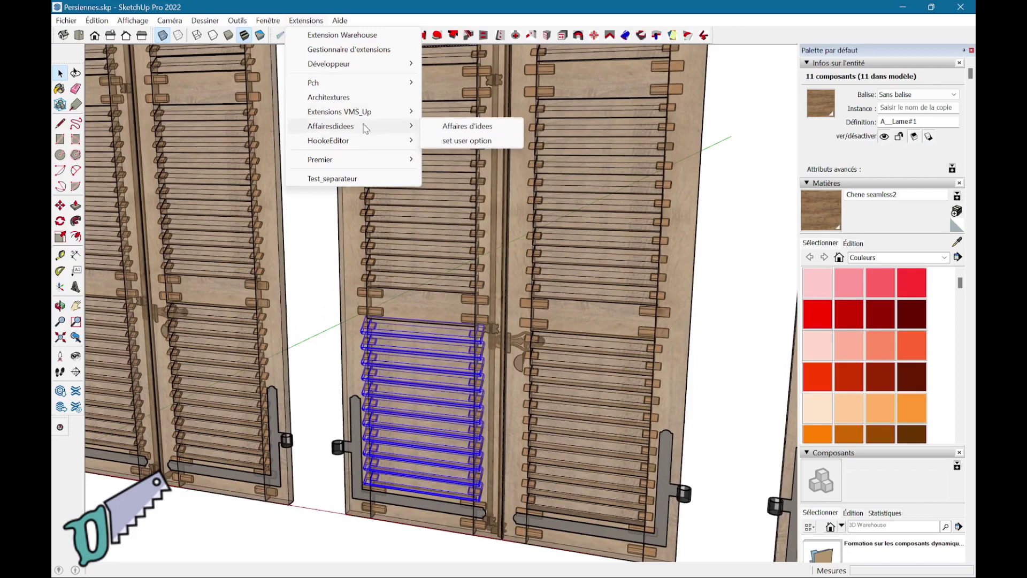
pyautogui.moveTo(339, 111)
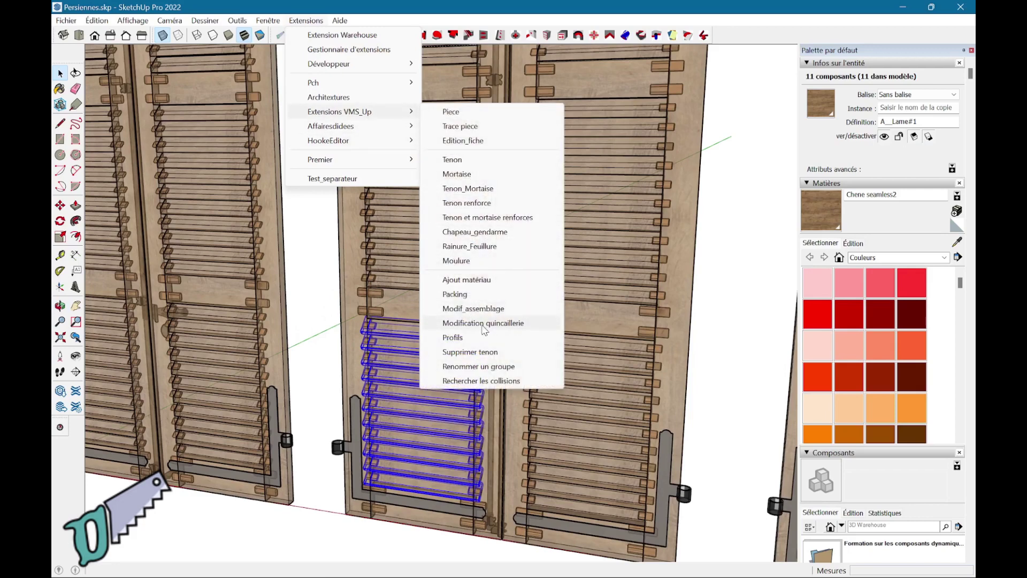
# Run Modif_assemblage with Que faire set to Supprimer
pyautogui.click(493, 310)
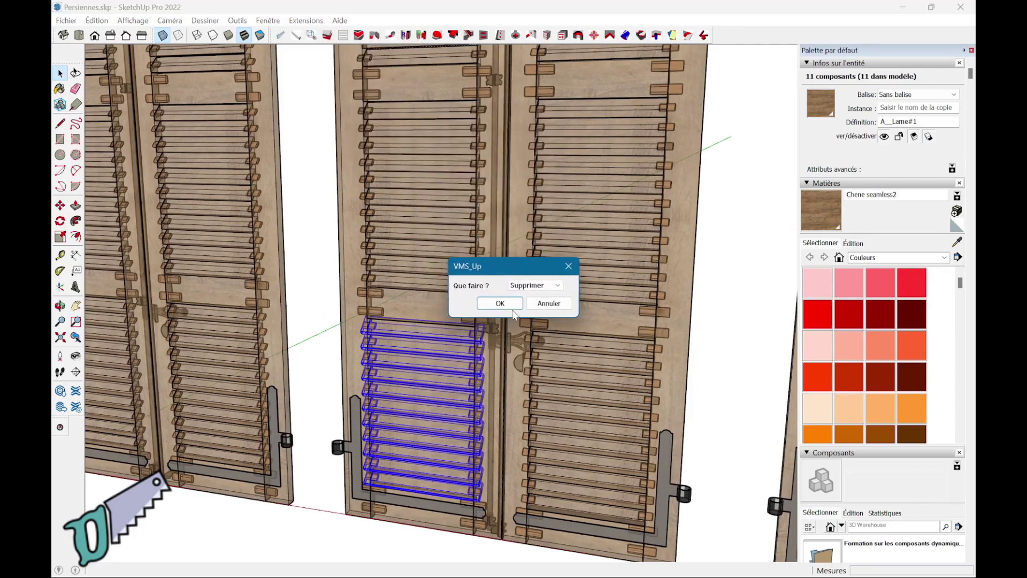
pyautogui.click(501, 301)
pyautogui.scroll(2, 307, 522)
pyautogui.scroll(3, 393, 484)
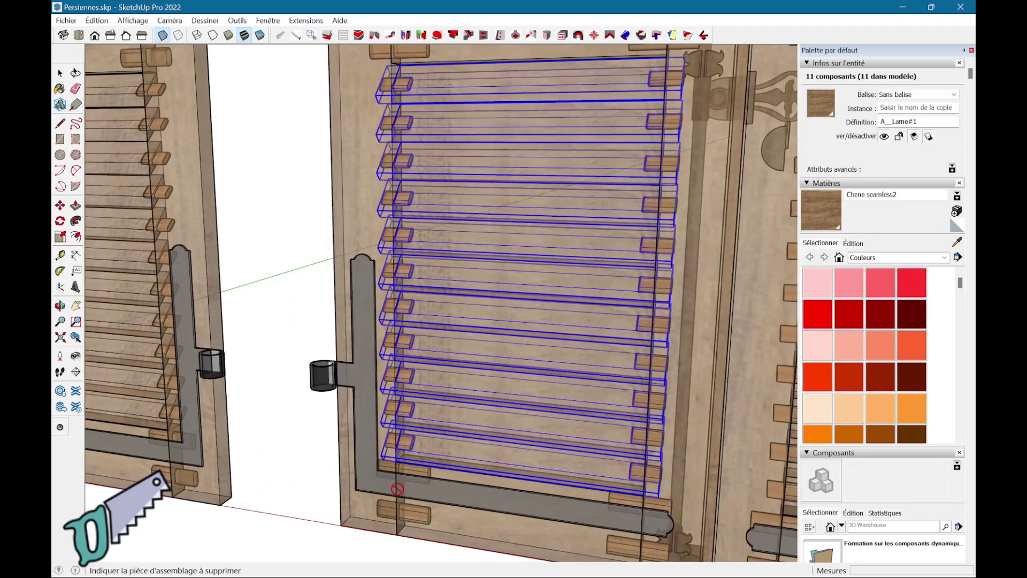
pyautogui.scroll(3, 394, 484)
pyautogui.scroll(2, 394, 484)
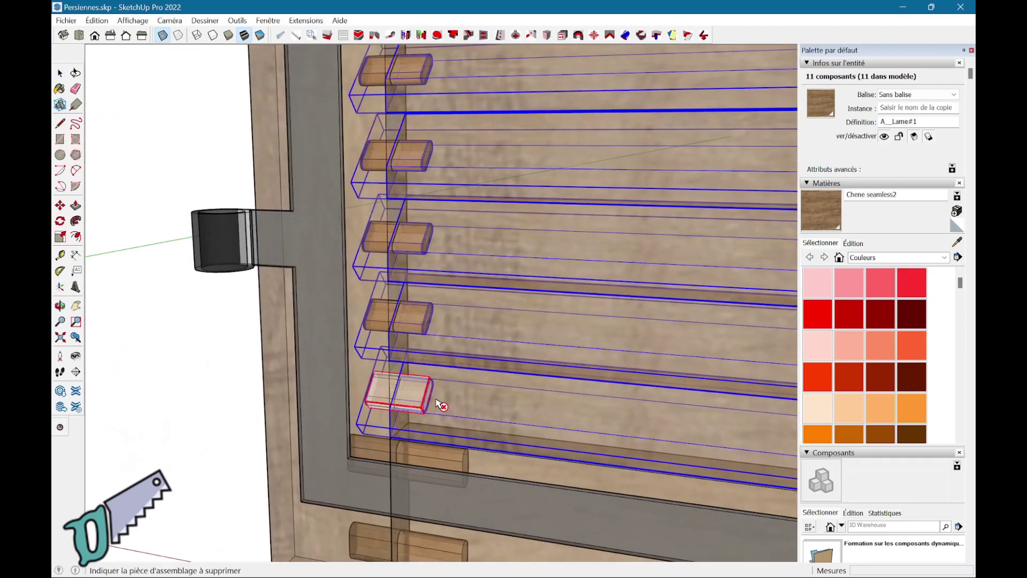
# Remove the tenon pieces at the left and right ends of the slats
pyautogui.click(437, 401)
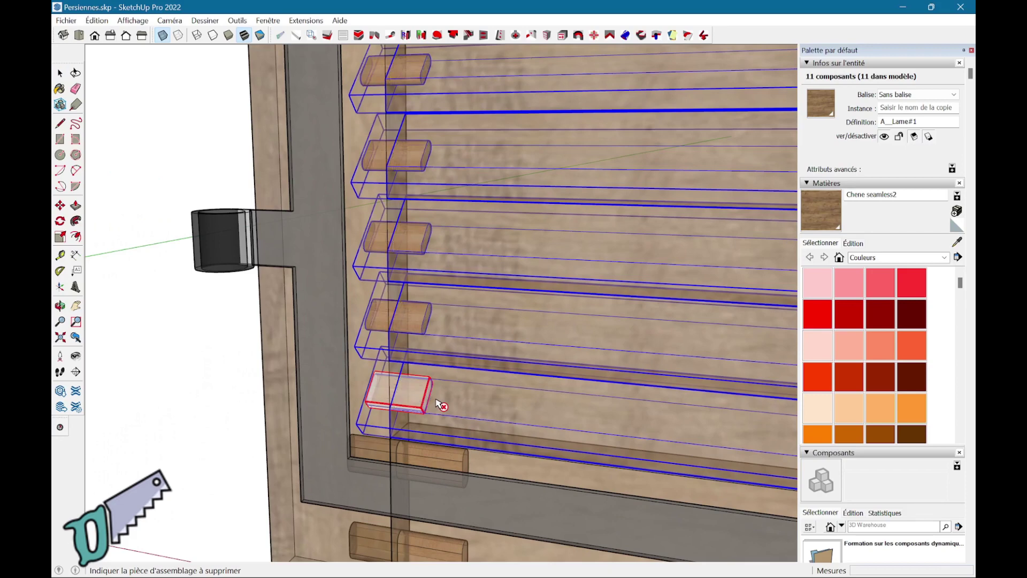
pyautogui.scroll(-2, 439, 403)
pyautogui.scroll(-2, 439, 403)
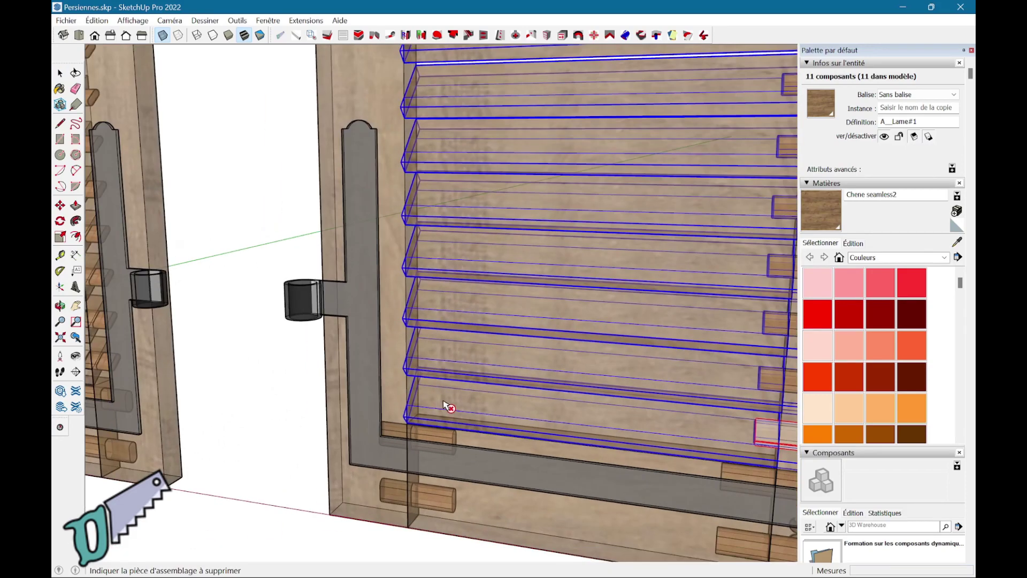
pyautogui.moveTo(463, 412); pyautogui.dragTo(482, 399, button='middle')
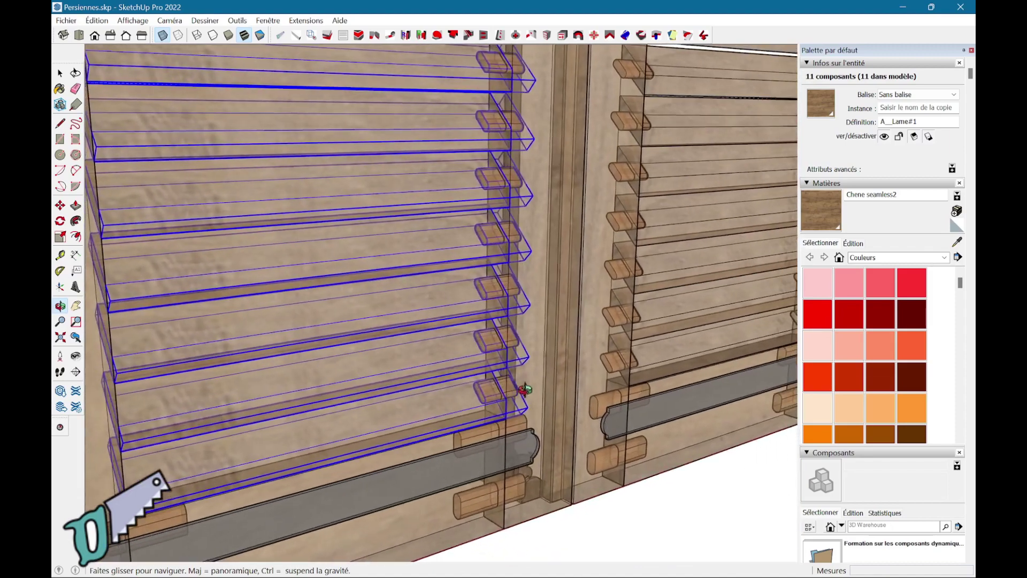
pyautogui.click(471, 397)
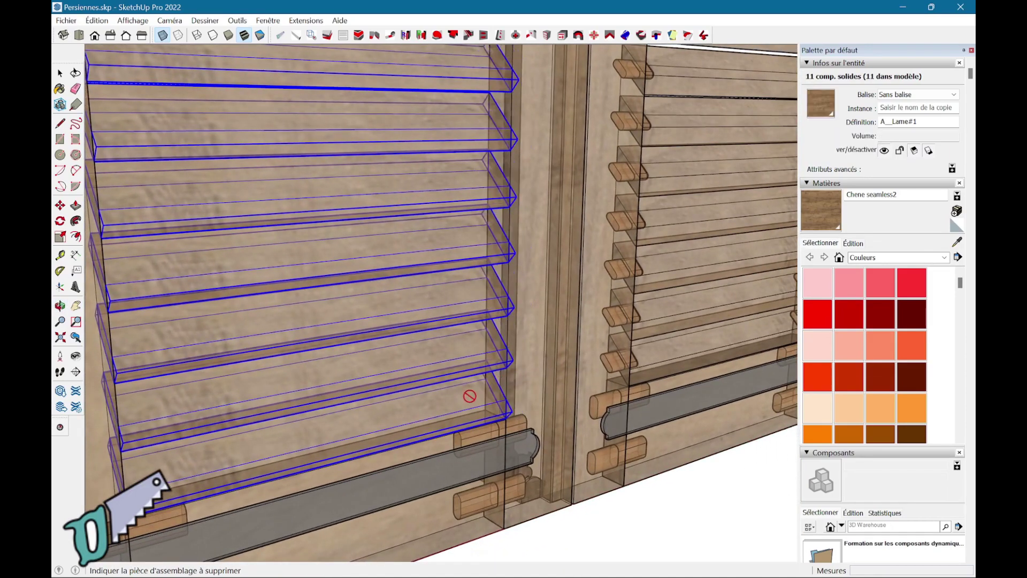
# Delete the modified lower slats, leaving the leaf opening empty
pyautogui.scroll(-3, 470, 402)
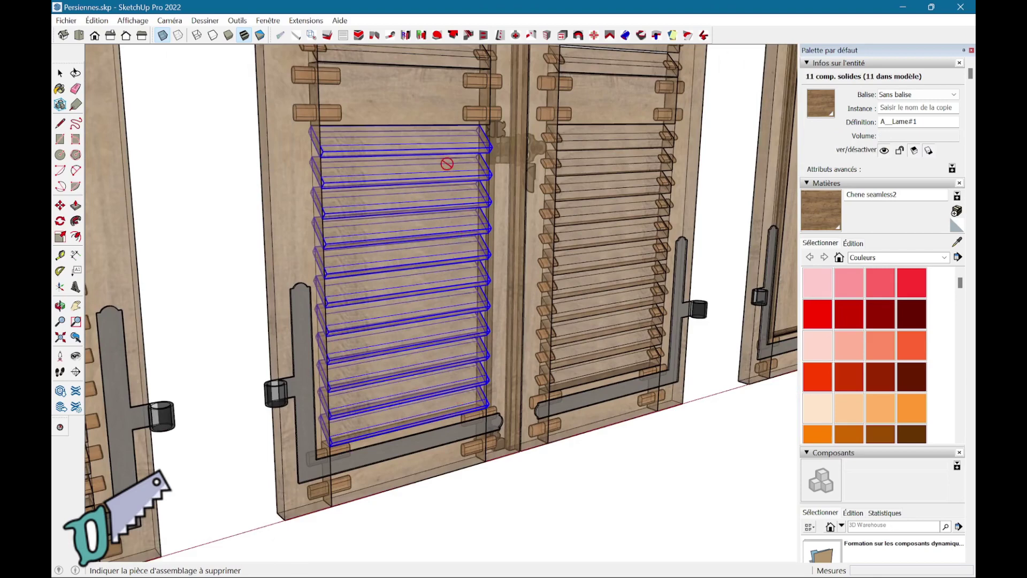
pyautogui.press('space')
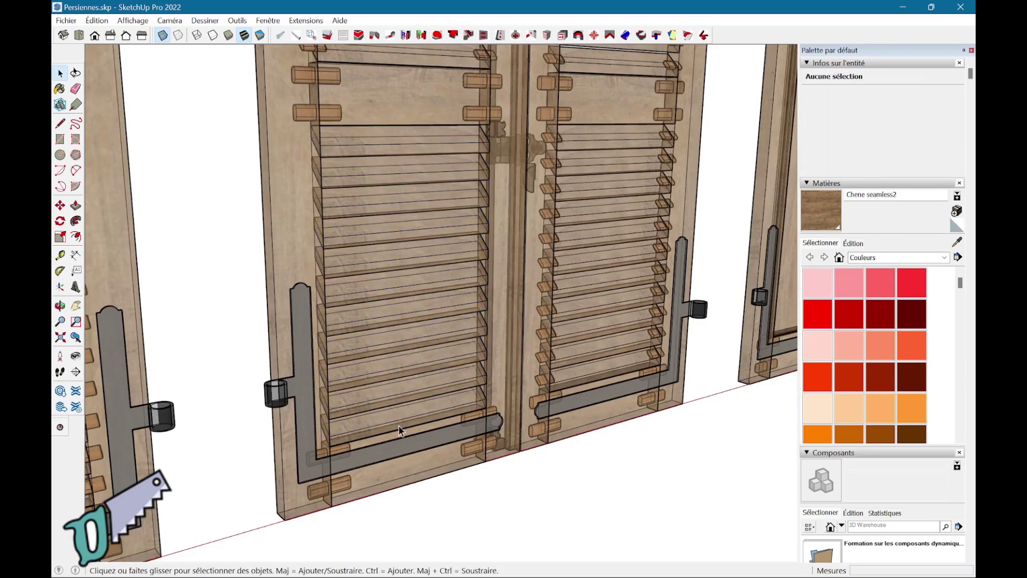
pyautogui.click(387, 164)
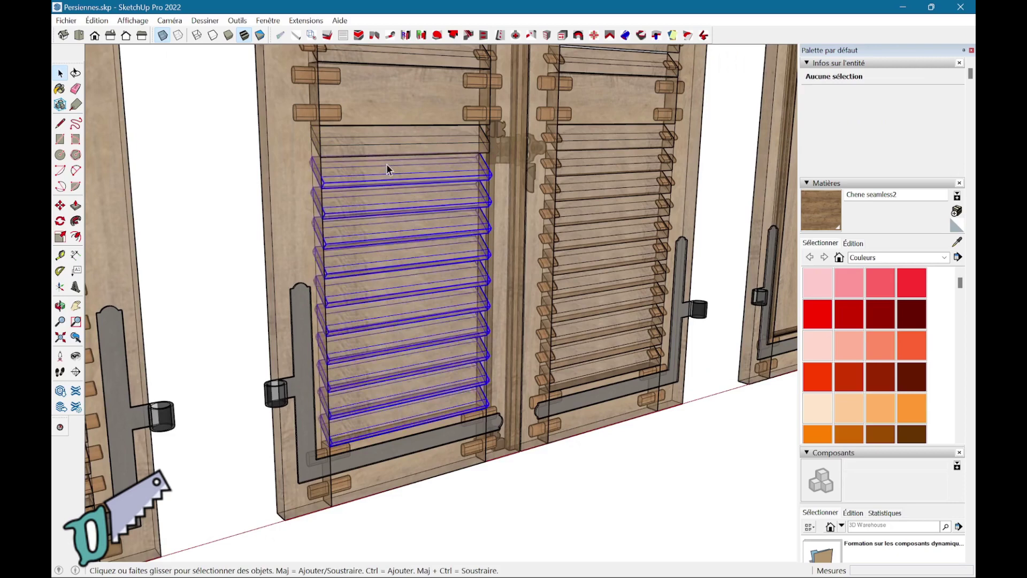
pyautogui.press('Delete')
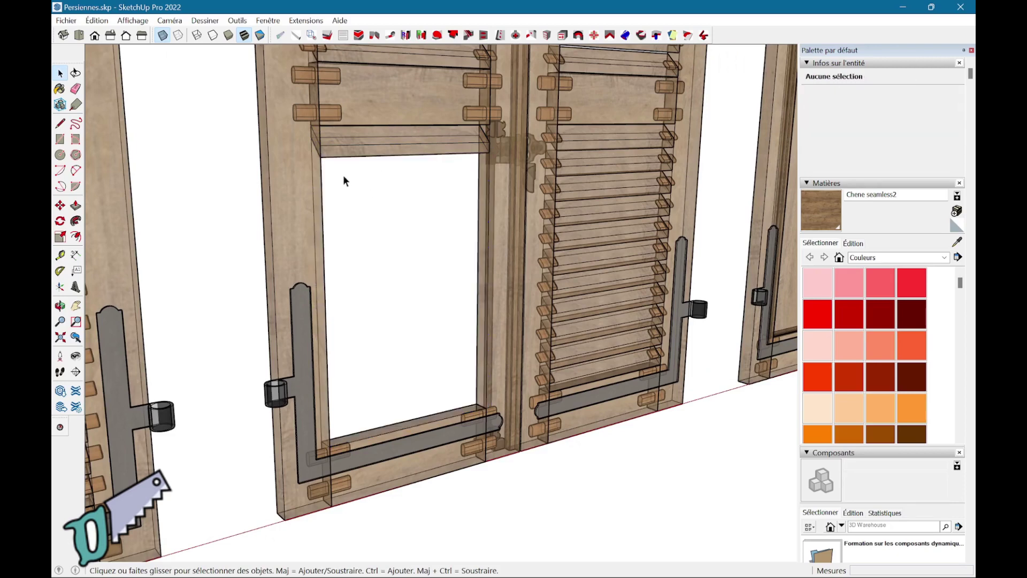
# Select the top slat and start copying it down into the empty opening
pyautogui.scroll(3, 355, 129)
pyautogui.click(355, 132)
pyautogui.scroll(2, 355, 132)
pyautogui.moveTo(399, 158); pyautogui.dragTo(433, 160, button='middle')
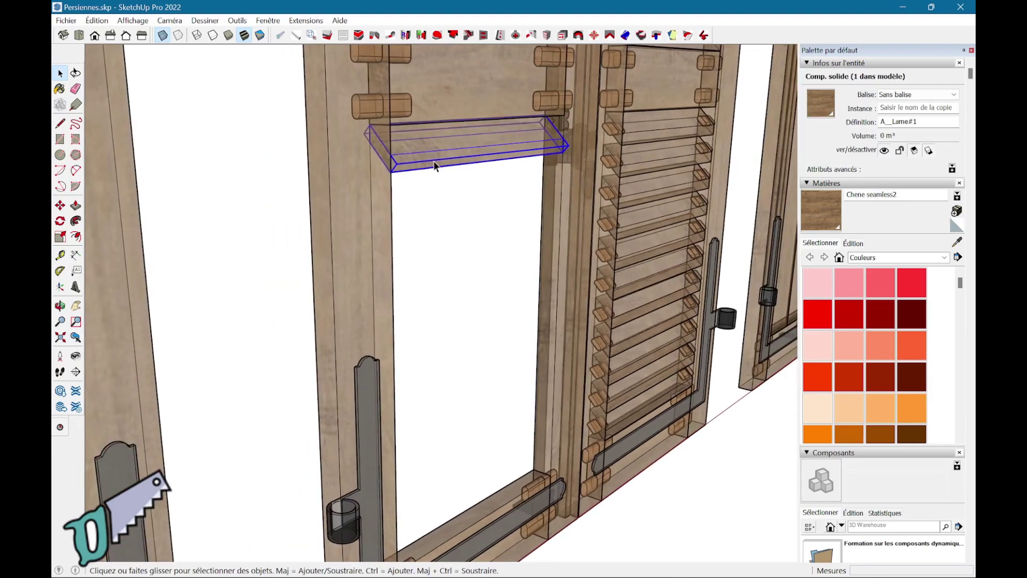
pyautogui.press('m')
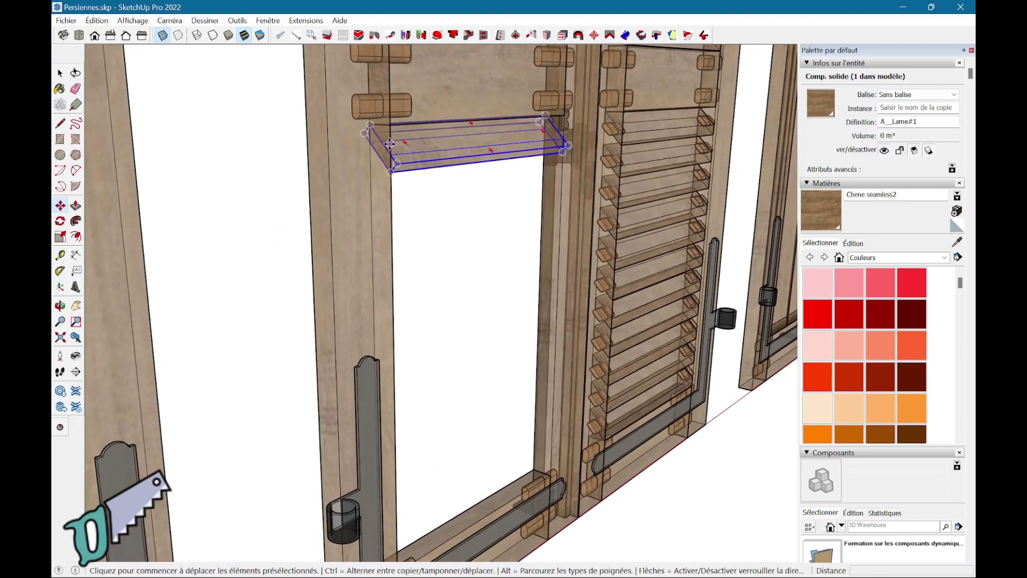
pyautogui.press('ctrl')
pyautogui.click(390, 155)
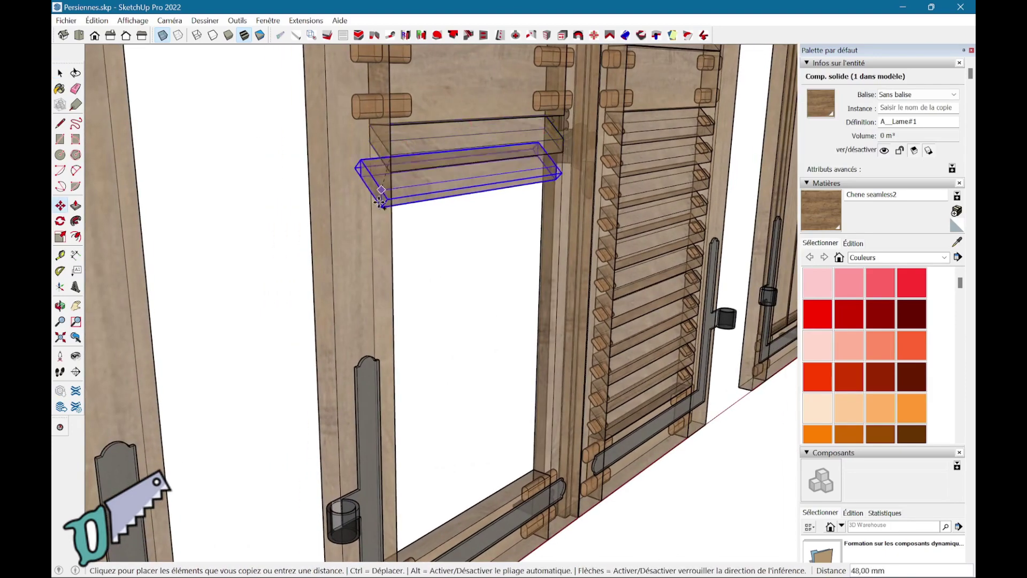
pyautogui.moveTo(384, 444); pyautogui.dragTo(374, 274, button='middle')
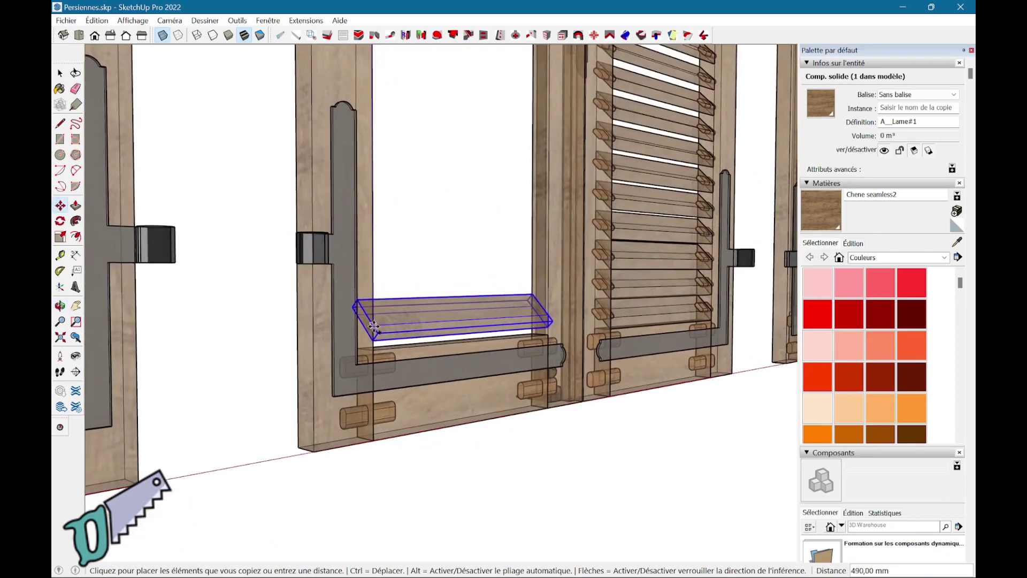
# Copy the slat 500 mm down and array it with /10 into evenly spaced slats
pyautogui.write('500')
pyautogui.press('Return')
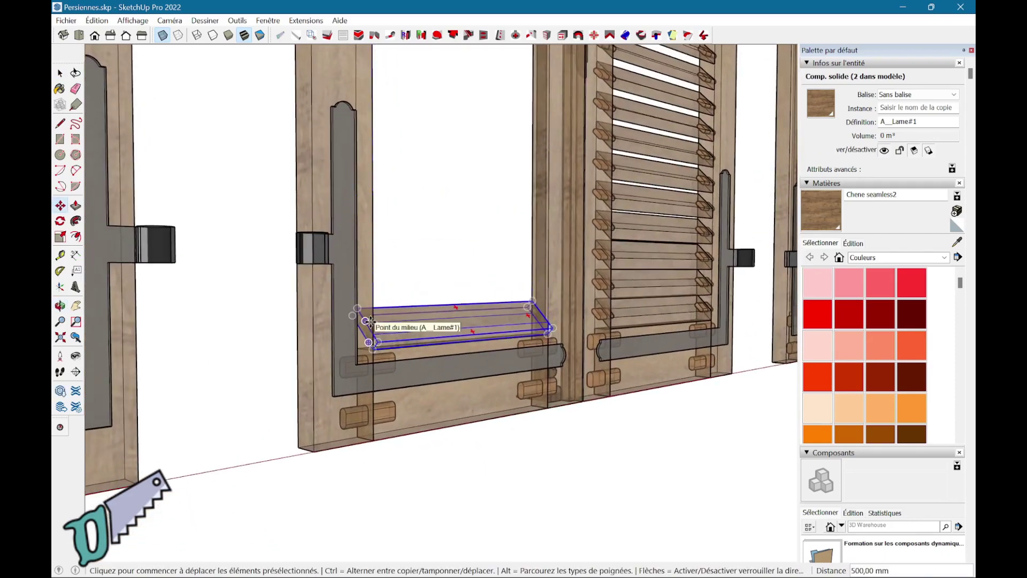
pyautogui.write('/10')
pyautogui.press('Return')
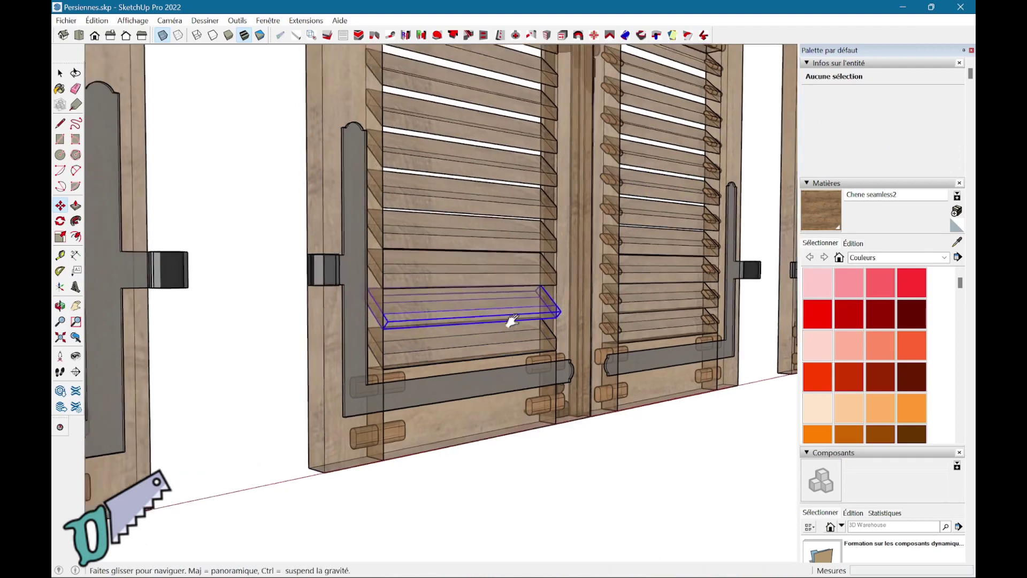
pyautogui.moveTo(484, 299); pyautogui.dragTo(321, 551)
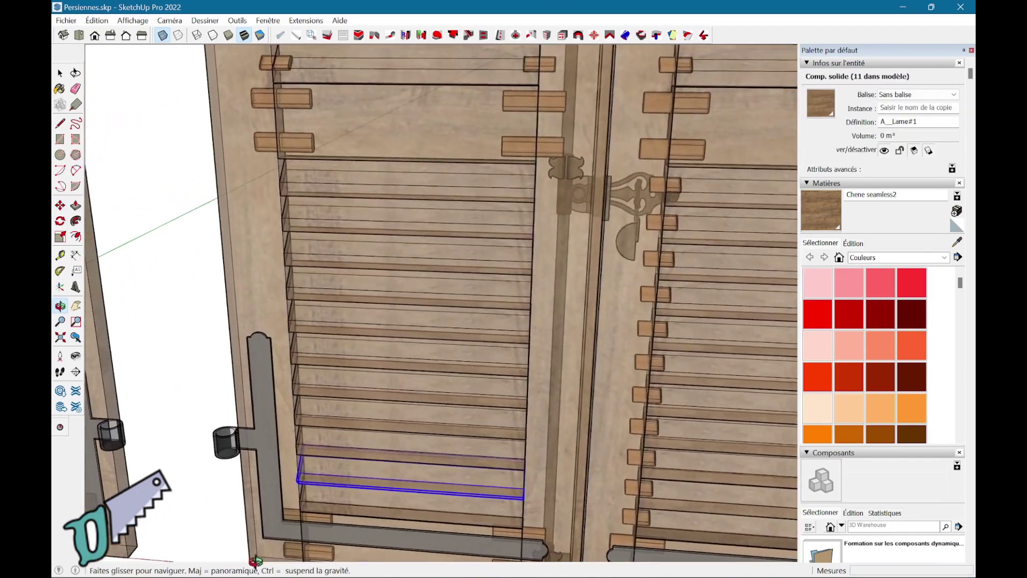
# Set Assemblages to Dominos, element 8x40, drilling depth 15
pyautogui.press('m')
pyautogui.hotkey('ctrl', 't')
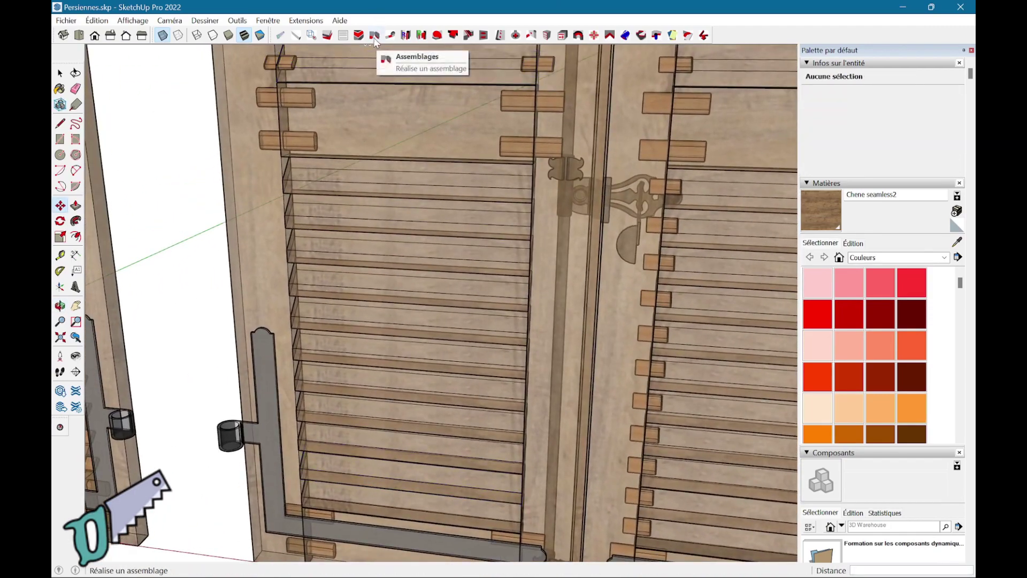
pyautogui.click(374, 36)
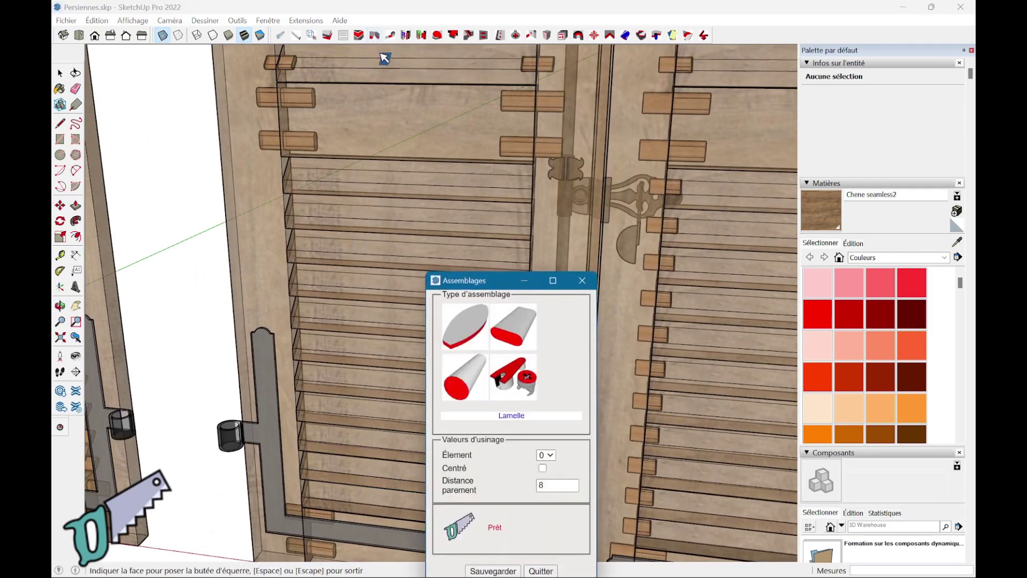
pyautogui.click(524, 345)
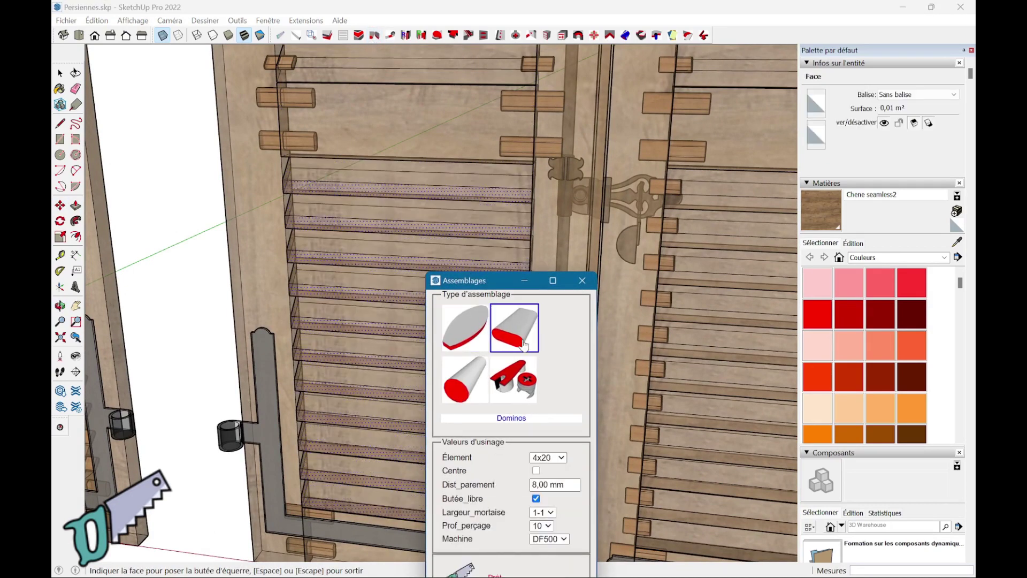
pyautogui.click(556, 457)
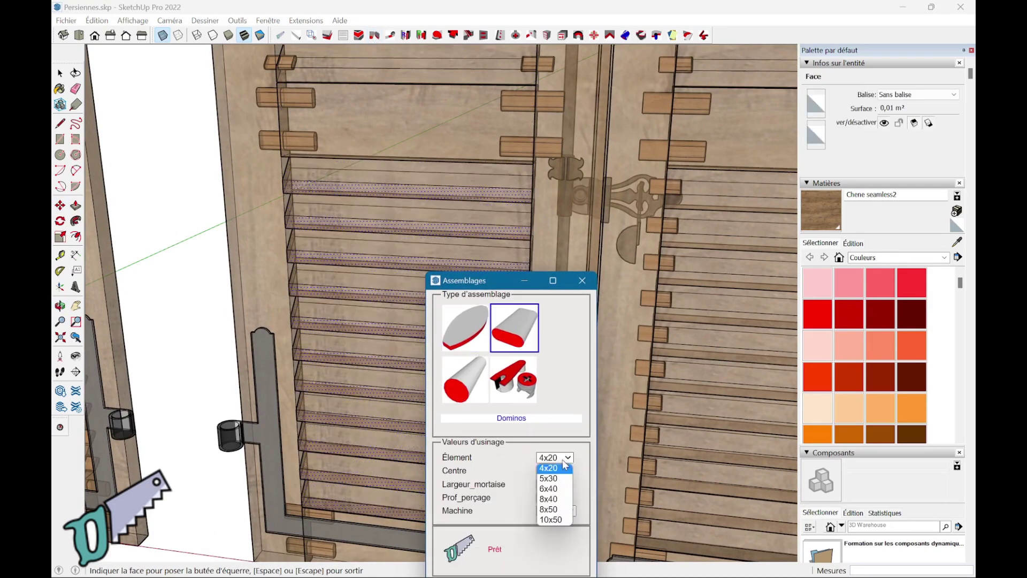
pyautogui.click(560, 500)
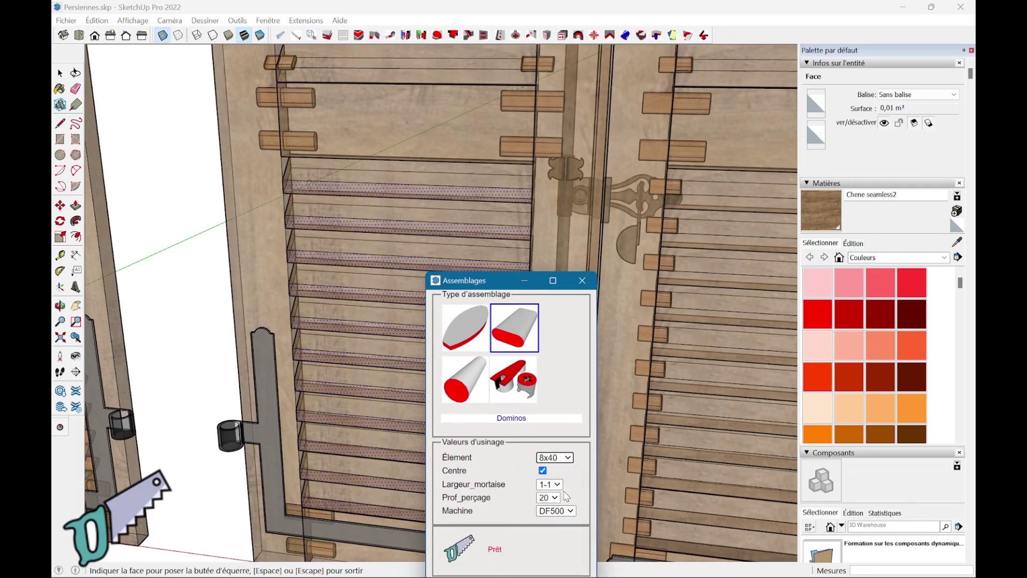
pyautogui.click(561, 501)
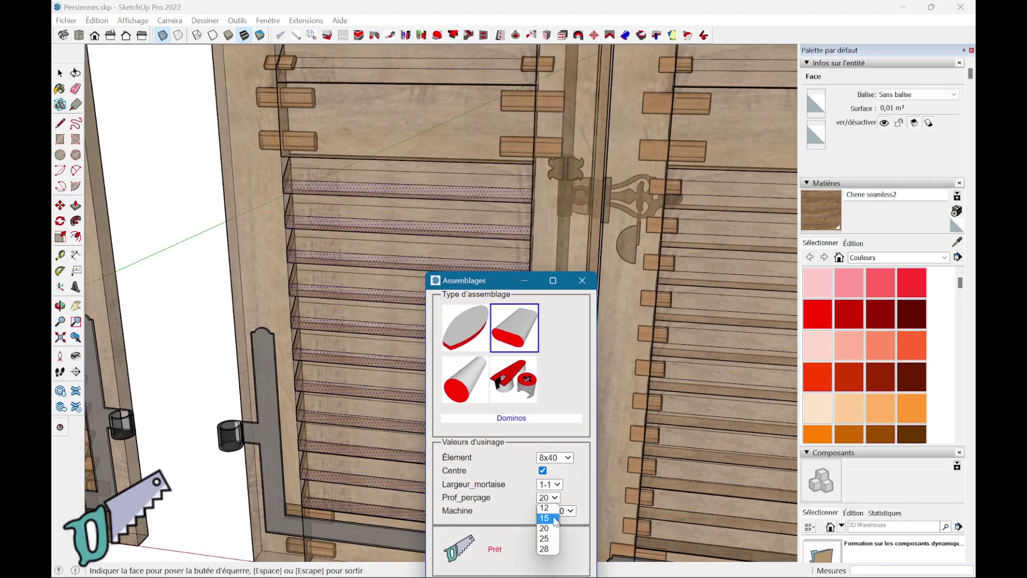
pyautogui.click(556, 518)
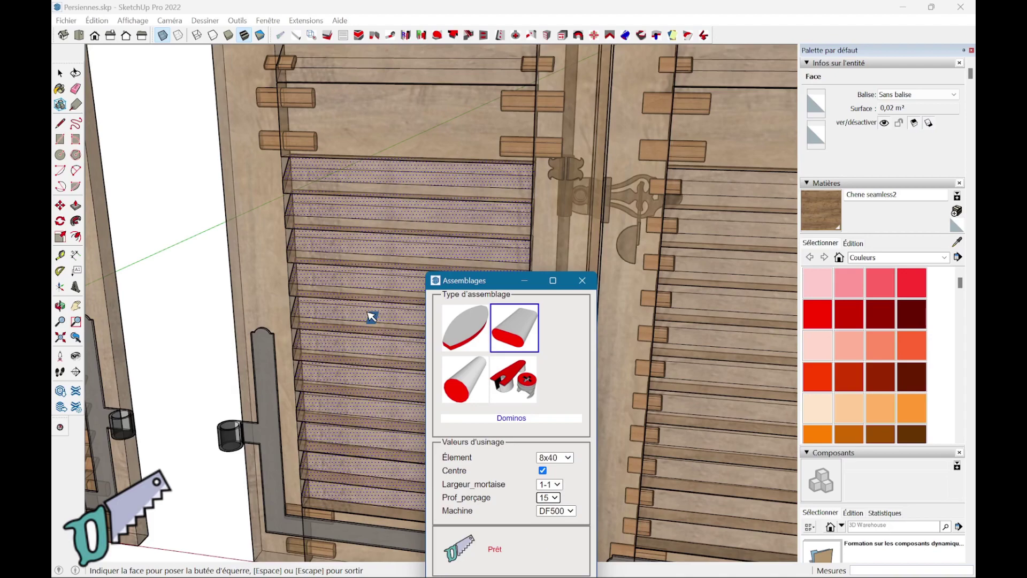
# Zoom in and pick the slat face to receive the dominos
pyautogui.scroll(3, 307, 200)
pyautogui.scroll(2, 310, 211)
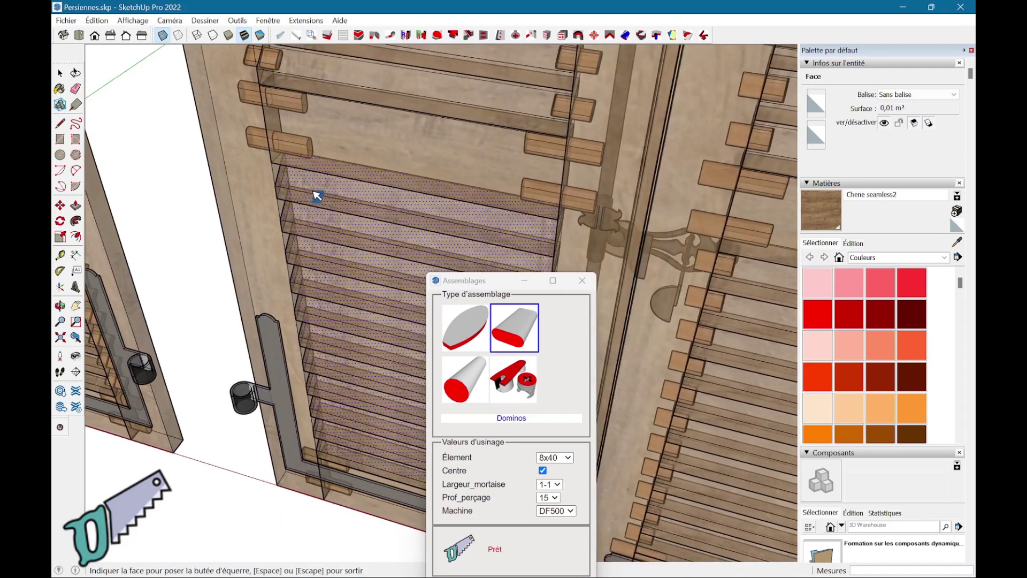
pyautogui.scroll(2, 317, 195)
pyautogui.scroll(2, 319, 184)
pyautogui.click(318, 183)
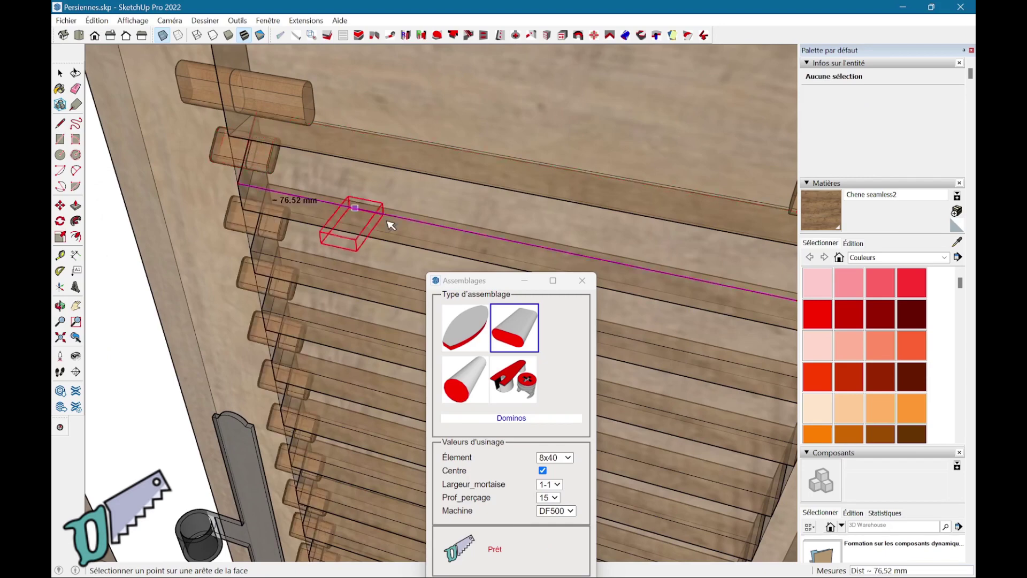
# Place domino tenons at the slat ends and inspect them from several angles
pyautogui.click(422, 218)
pyautogui.moveTo(423, 218)
pyautogui.mouseDown(button='middle')
pyautogui.moveTo(250, 153)
pyautogui.moveTo(394, 105)
pyautogui.moveTo(530, 113)
pyautogui.mouseUp(button='middle')
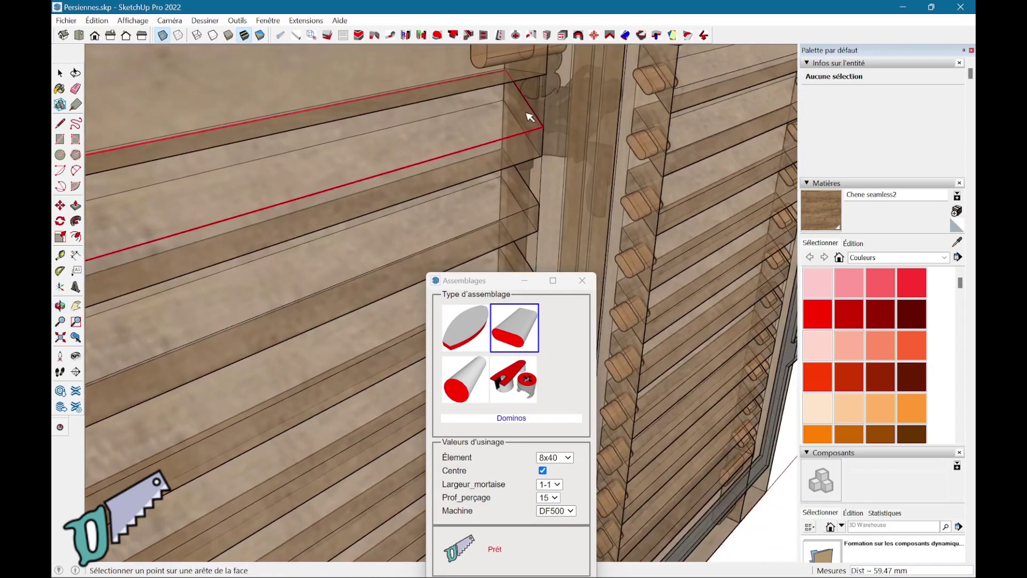
pyautogui.scroll(2, 523, 104)
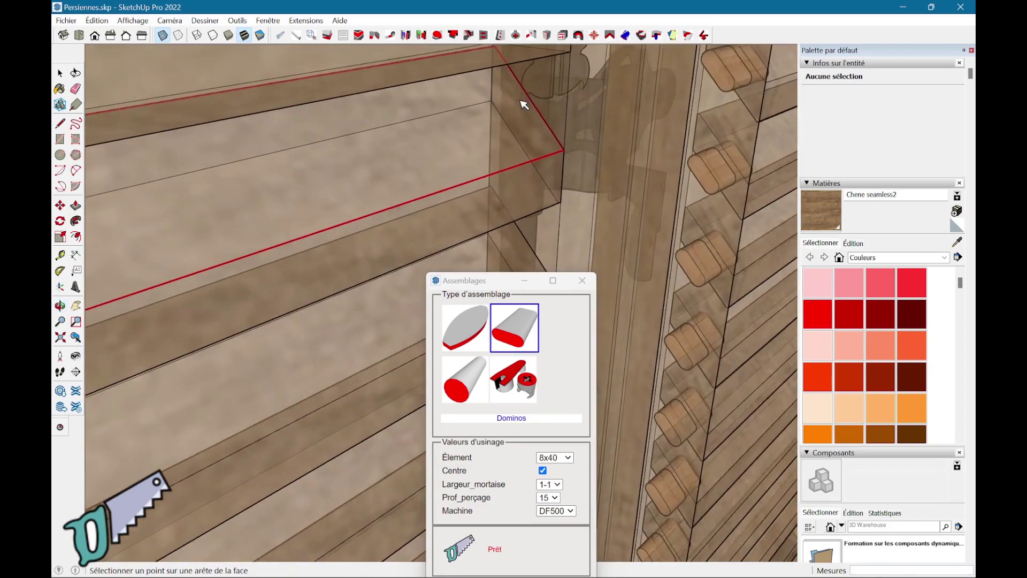
pyautogui.scroll(2, 530, 102)
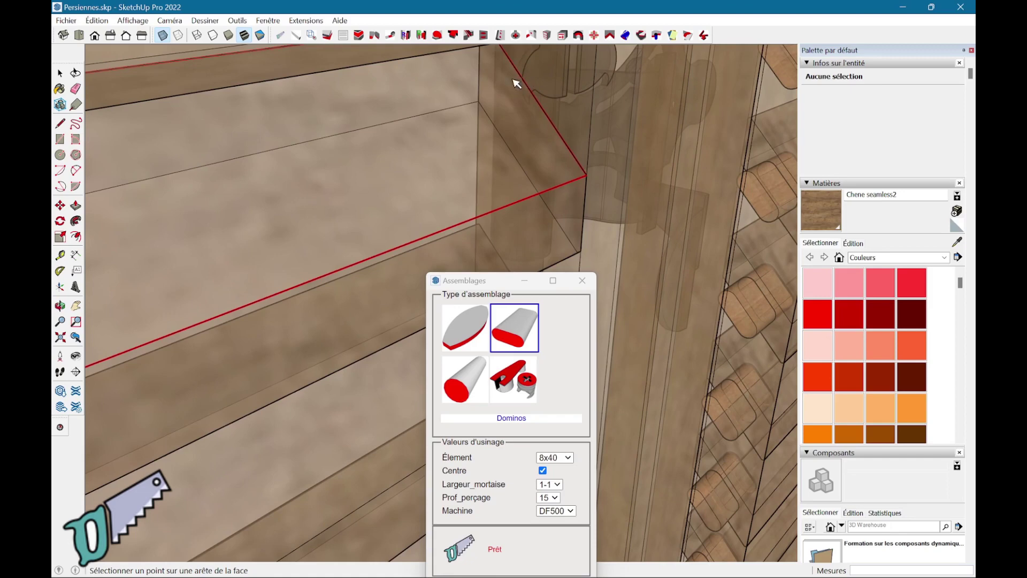
pyautogui.scroll(1, 538, 104)
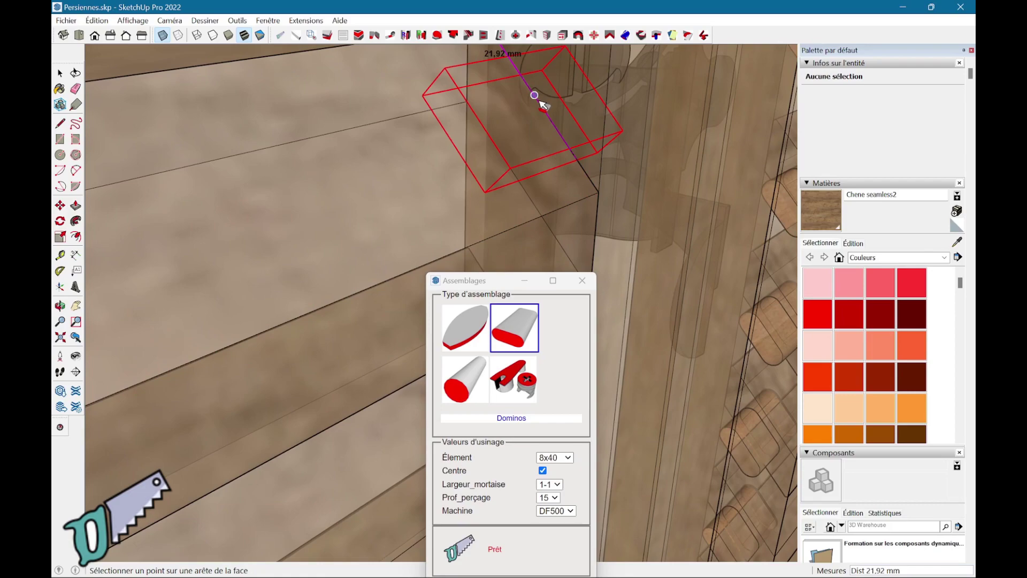
pyautogui.scroll(-1, 540, 96)
pyautogui.scroll(-1, 540, 97)
pyautogui.scroll(-2, 527, 161)
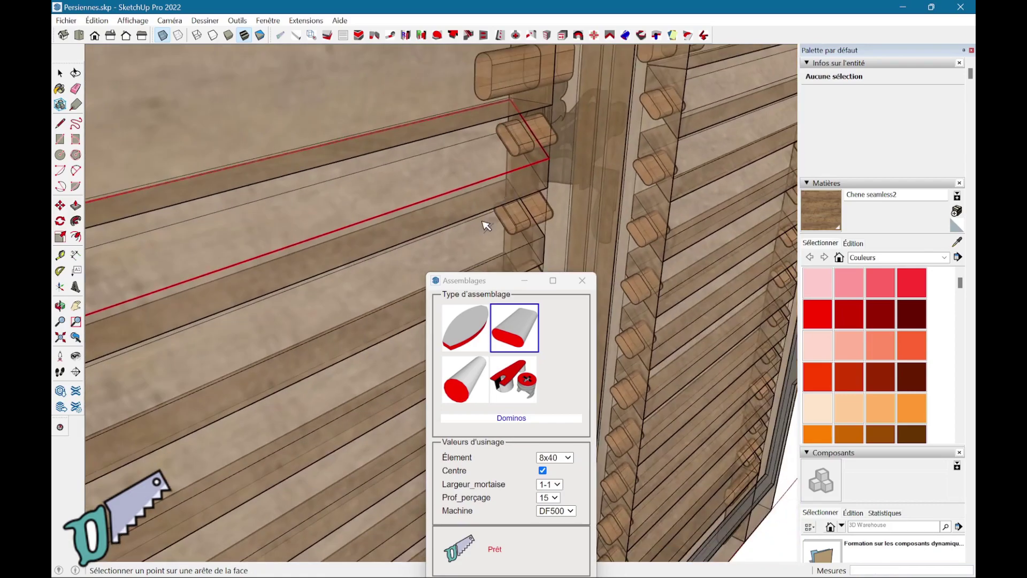
pyautogui.moveTo(486, 225)
pyautogui.mouseDown(button='middle')
pyautogui.moveTo(562, 127)
pyautogui.moveTo(367, 218)
pyautogui.moveTo(397, 238)
pyautogui.moveTo(254, 218)
pyautogui.moveTo(151, 138)
pyautogui.moveTo(232, 170)
pyautogui.moveTo(193, 122)
pyautogui.moveTo(214, 135)
pyautogui.mouseUp(button='middle')
pyautogui.moveTo(323, 323)
pyautogui.mouseDown(button='middle')
pyautogui.moveTo(333, 321)
pyautogui.moveTo(357, 224)
pyautogui.mouseUp(button='middle')
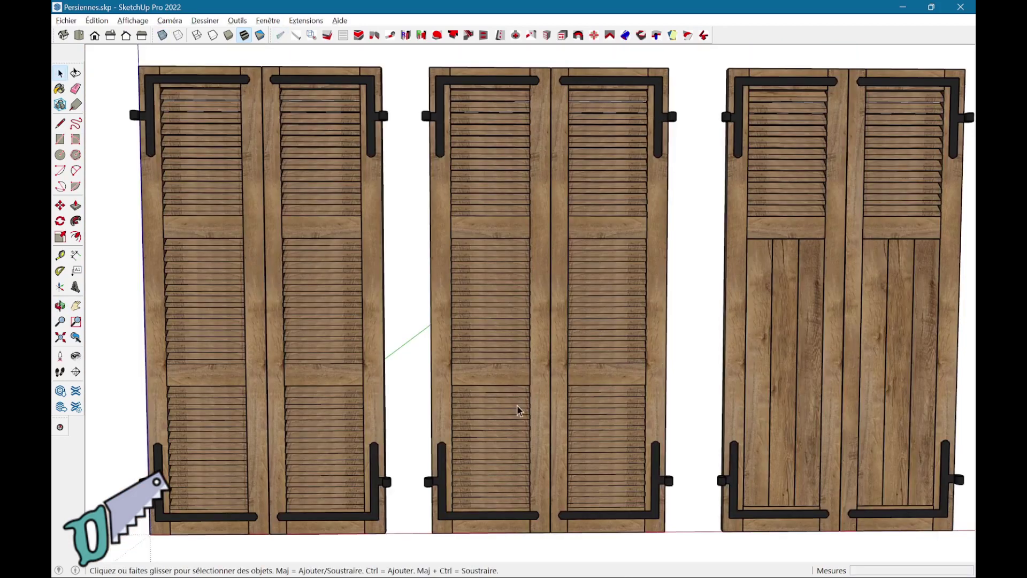
# Pan and orbit around the three finished shutter pairs
pyautogui.keyDown('shift'); pyautogui.moveTo(521, 411); pyautogui.dragTo(508, 405, button='middle'); pyautogui.keyUp('shift')
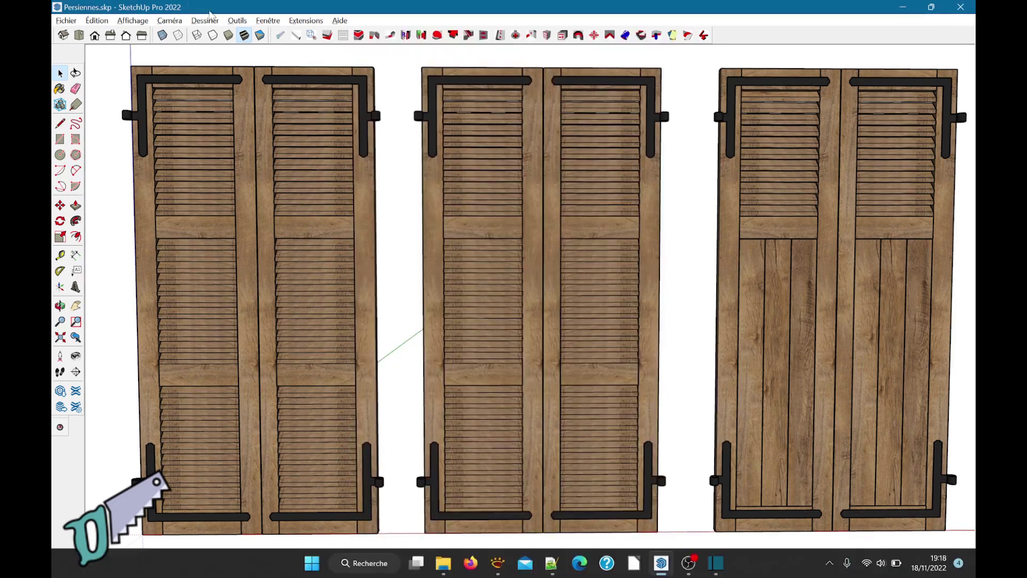
pyautogui.moveTo(703, 276)
pyautogui.mouseDown(button='middle')
pyautogui.moveTo(843, 304)
pyautogui.moveTo(657, 393)
pyautogui.mouseUp(button='middle')
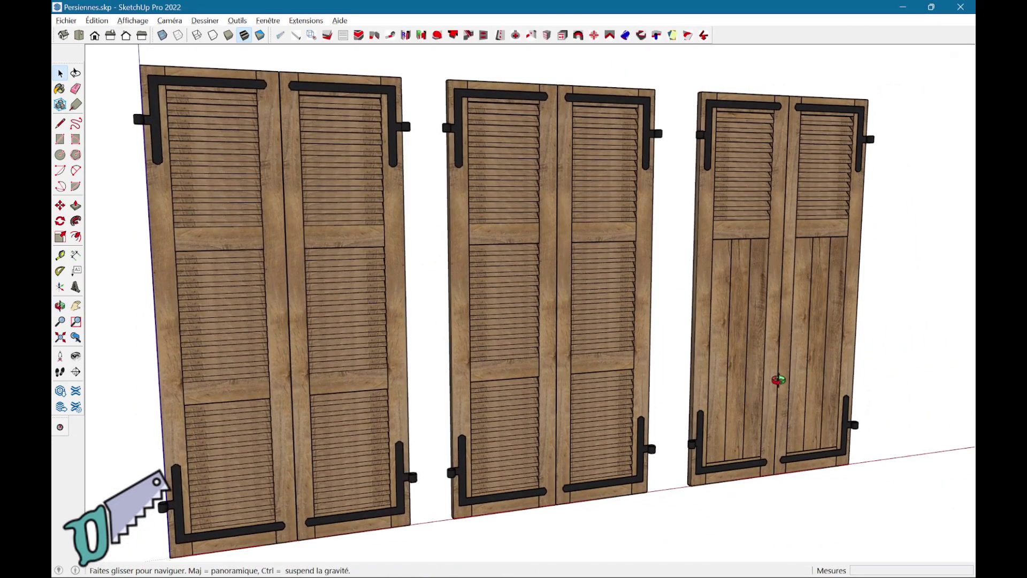
pyautogui.moveTo(777, 373)
pyautogui.mouseDown(button='middle')
pyautogui.moveTo(698, 338)
pyautogui.moveTo(636, 345)
pyautogui.moveTo(795, 372)
pyautogui.moveTo(769, 406)
pyautogui.moveTo(916, 377)
pyautogui.mouseUp(button='middle')
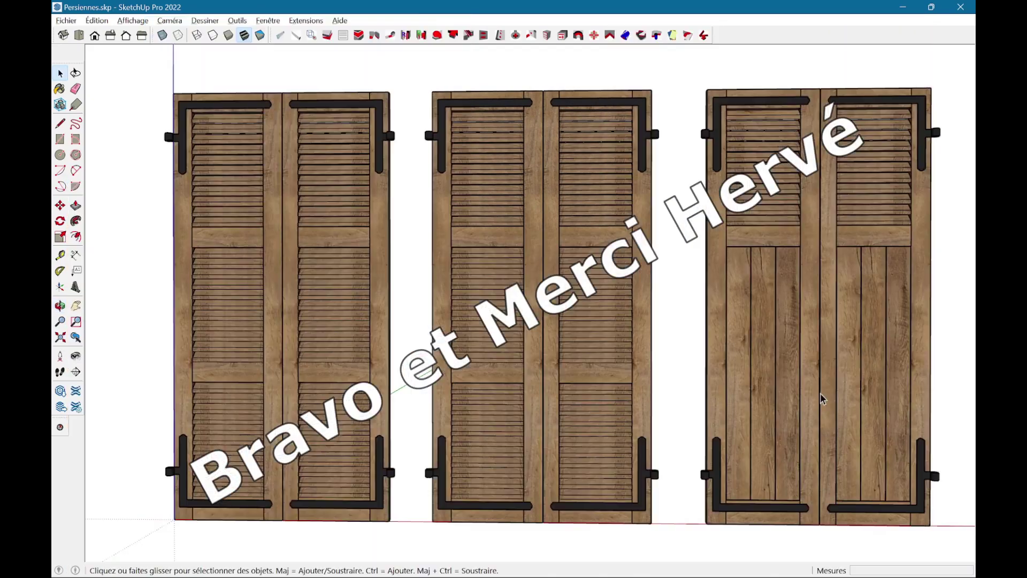
pyautogui.moveTo(823, 399); pyautogui.dragTo(786, 388, button='middle')
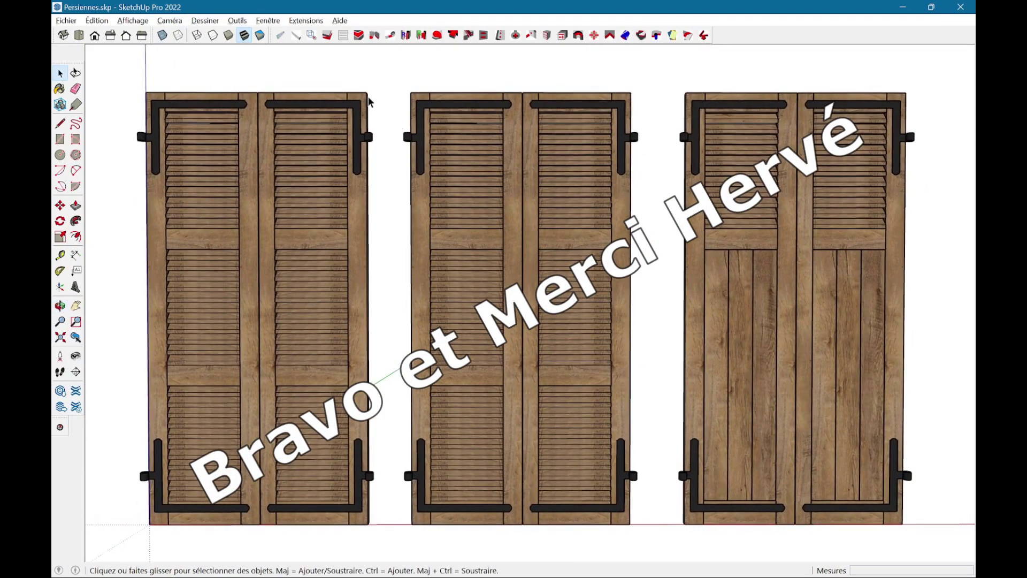